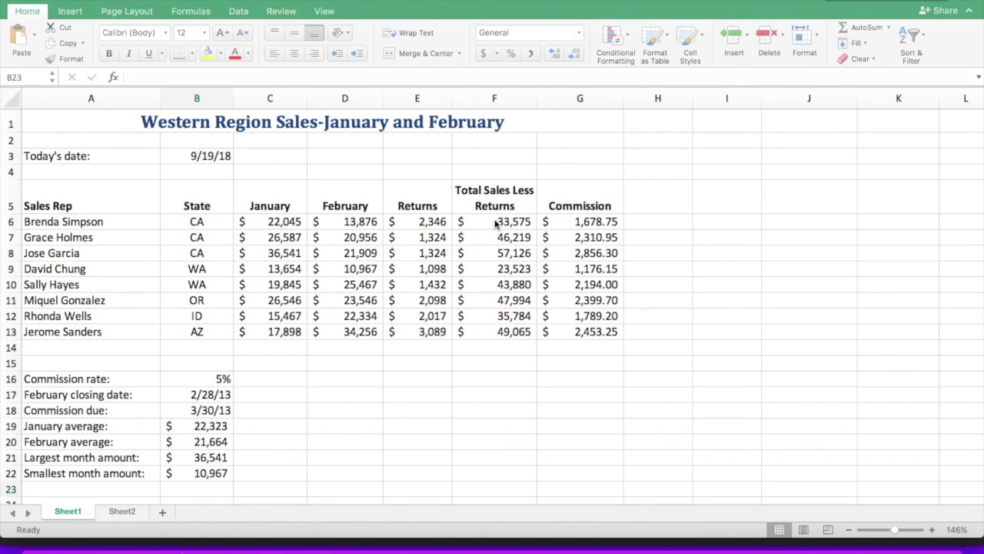
Apply the green-yellow-red color scale conditional formatting to the Total Sales Less Returns values in F6:F13
drag(489, 221, 482, 331)
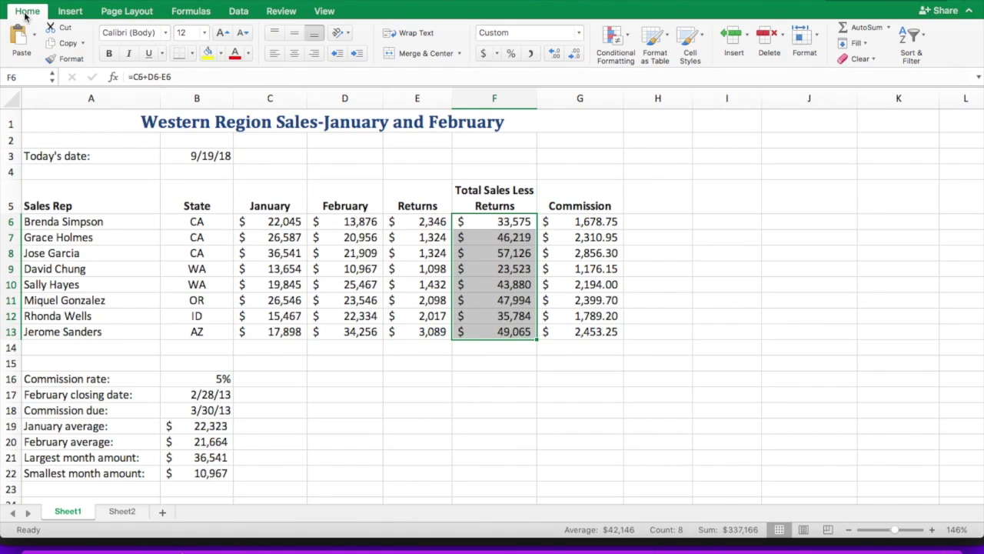
click(625, 42)
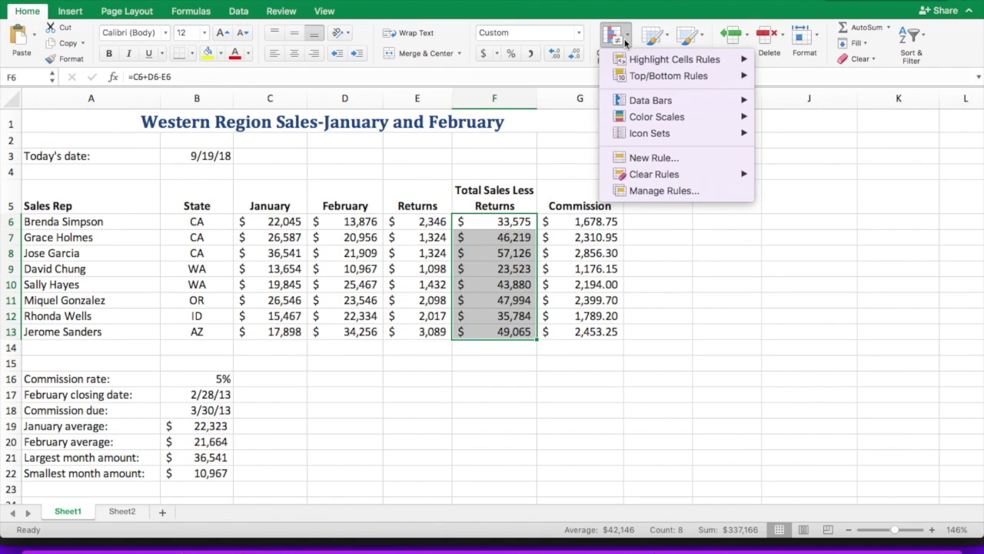
mouse_move(646, 61)
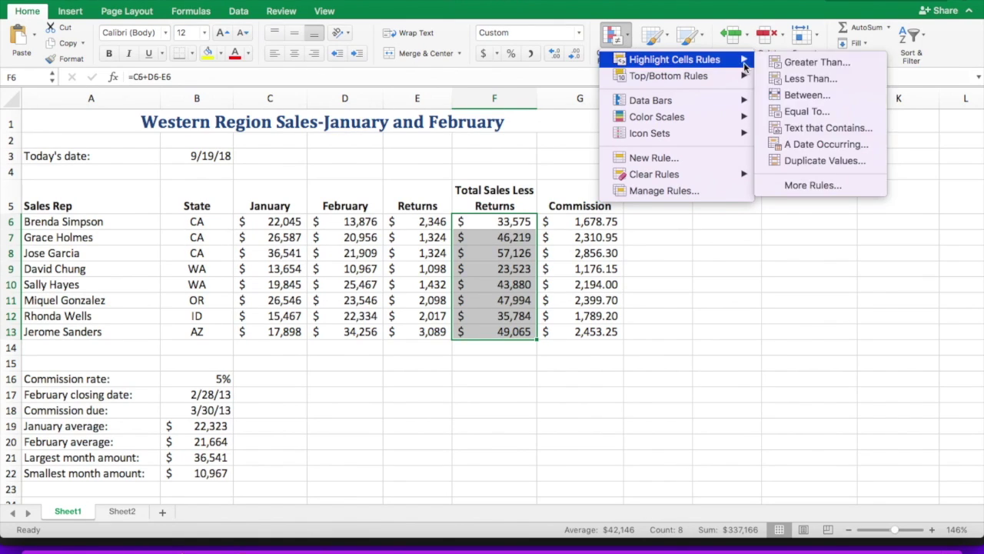
mouse_move(705, 78)
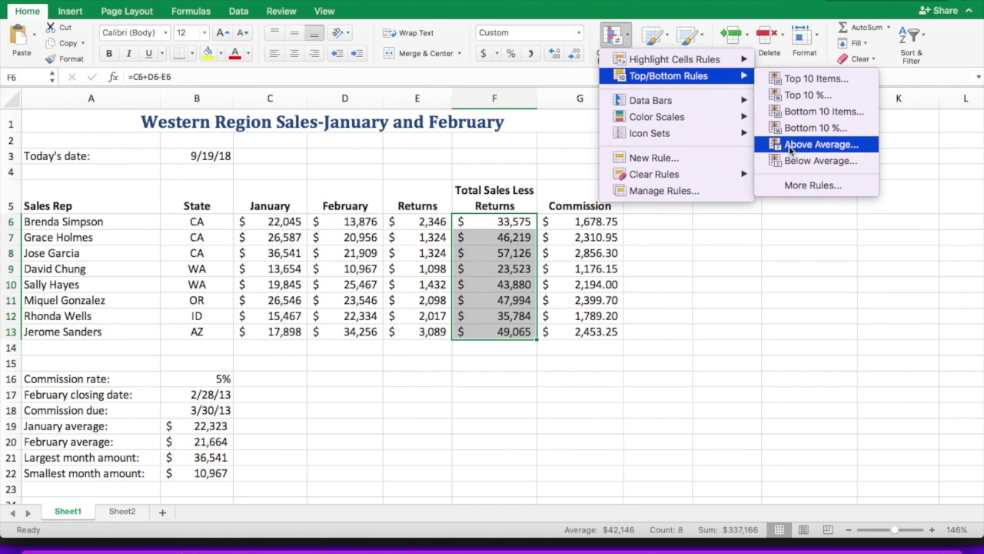
mouse_move(699, 105)
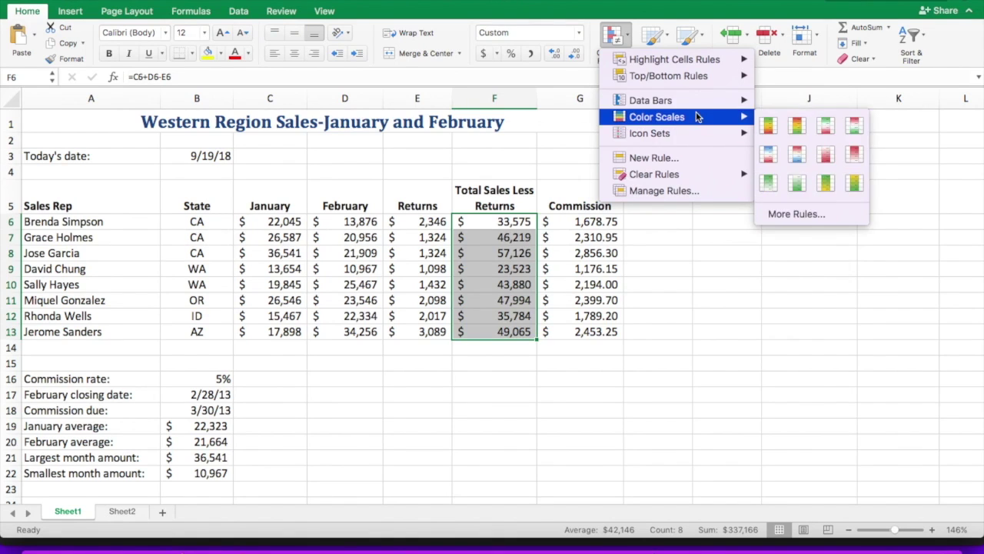
mouse_move(694, 133)
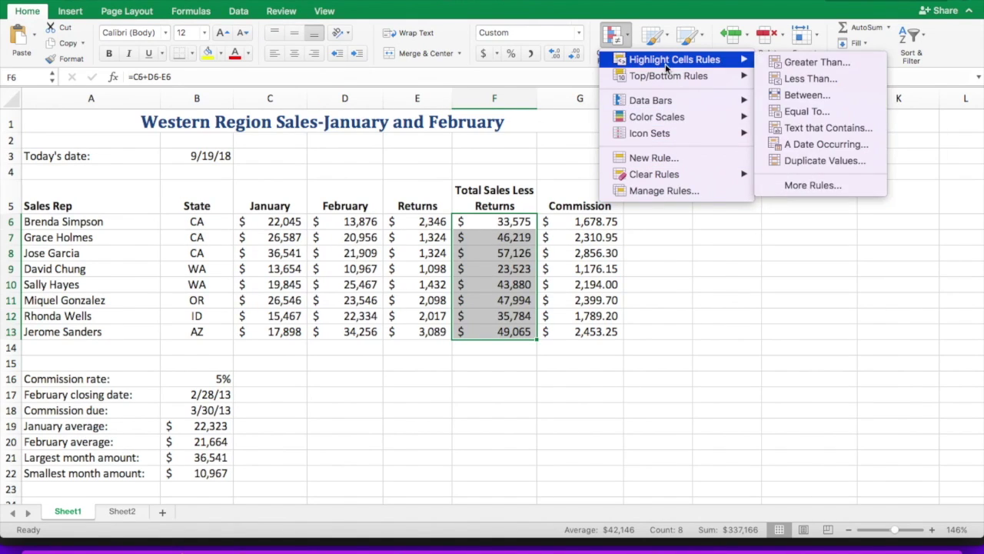
mouse_move(666, 122)
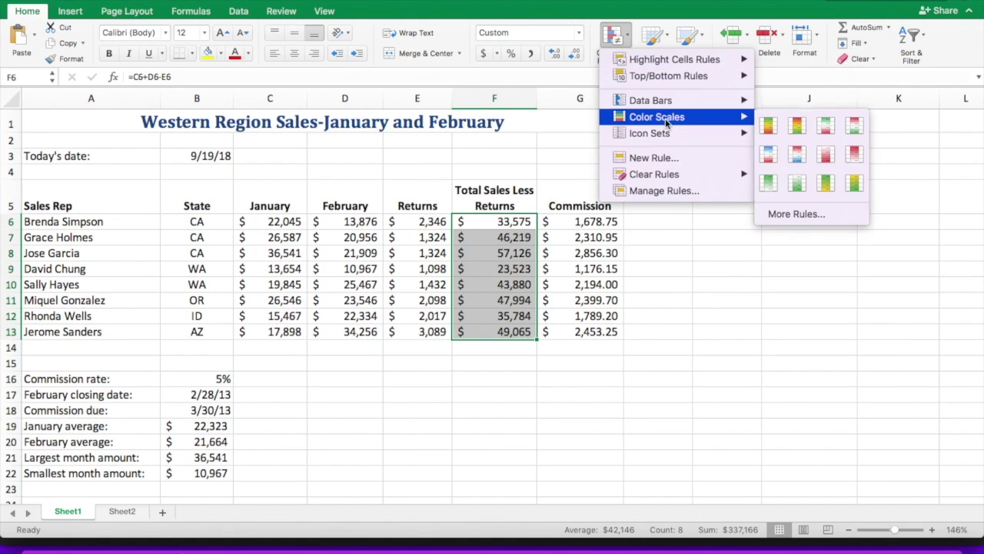
click(767, 127)
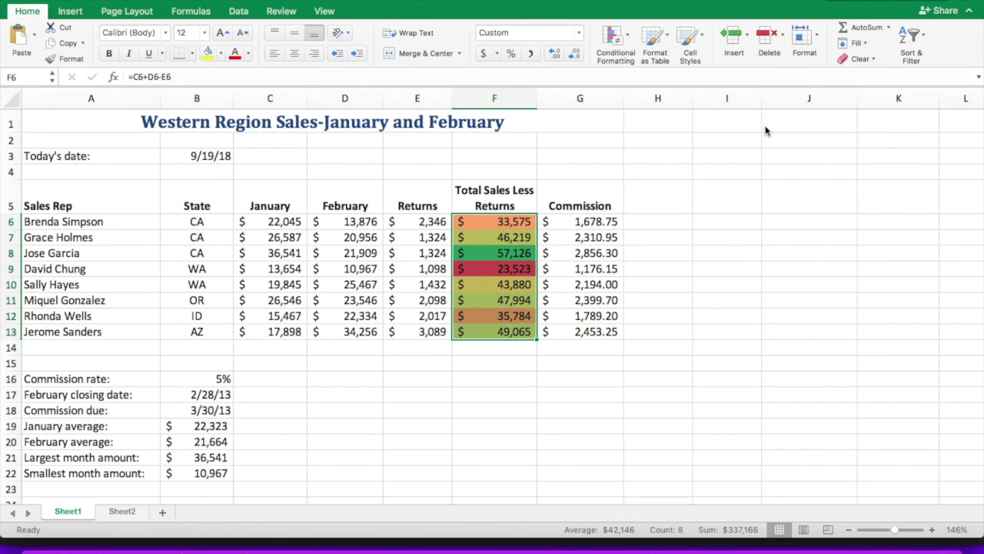
click(588, 367)
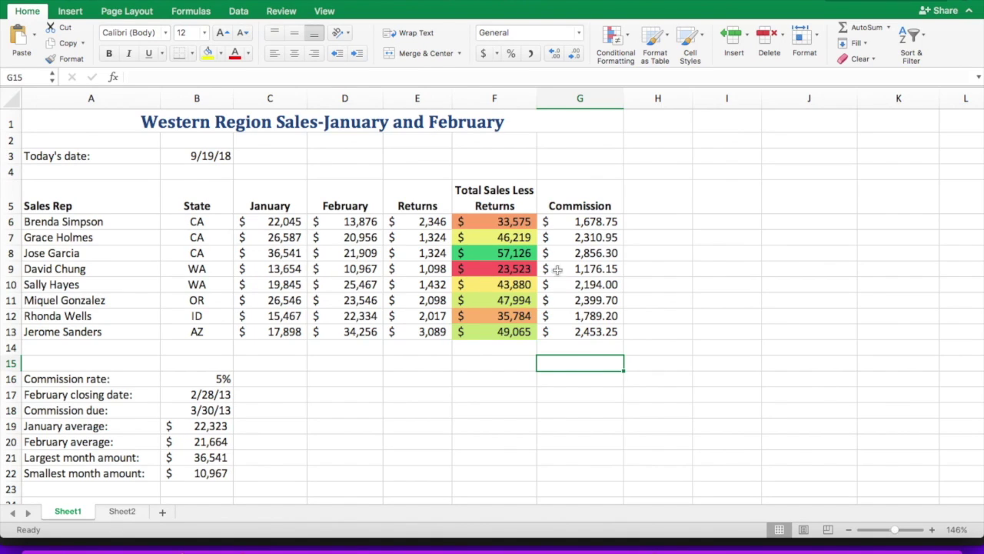
Delete the Graded Color Scale conditional formatting rule from cells F6:F13
drag(515, 221, 501, 331)
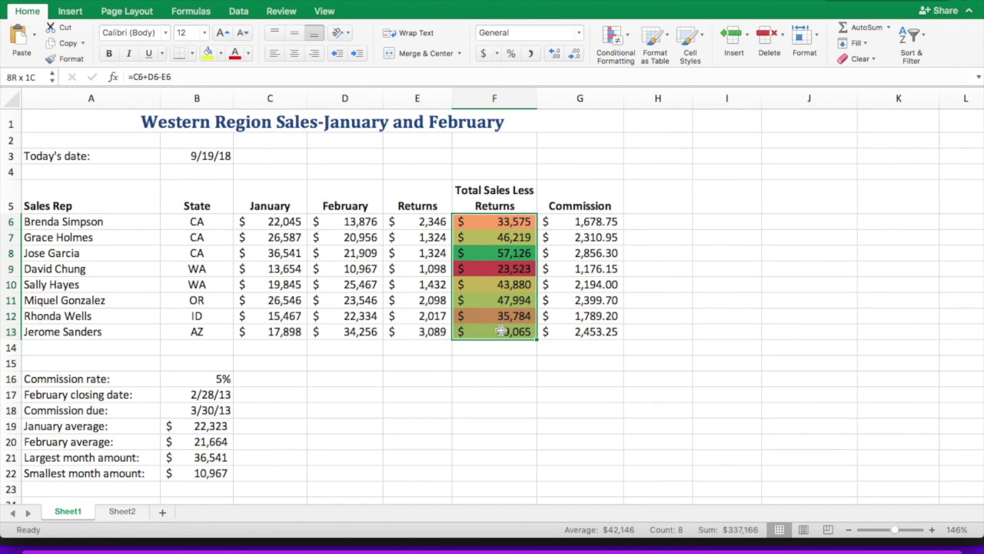
click(628, 40)
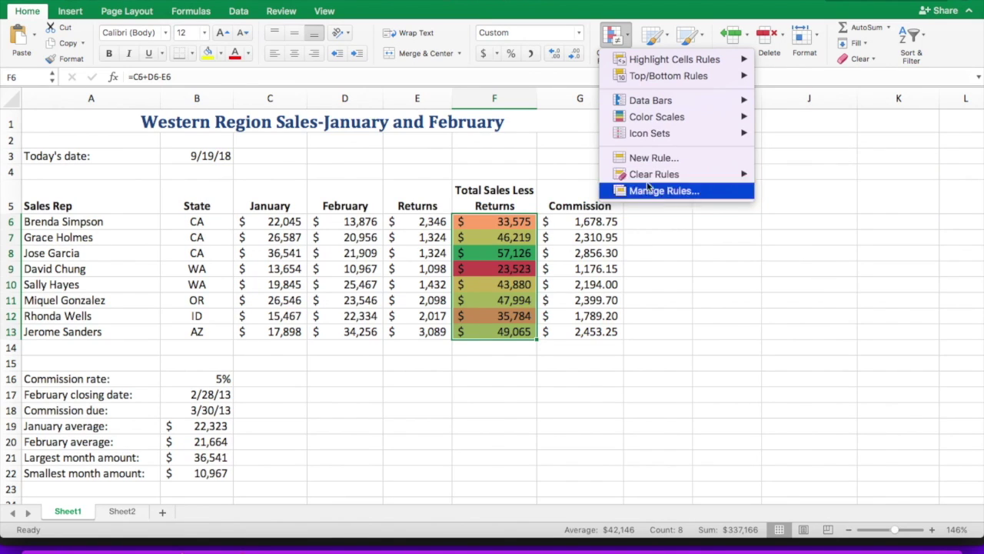
mouse_move(646, 177)
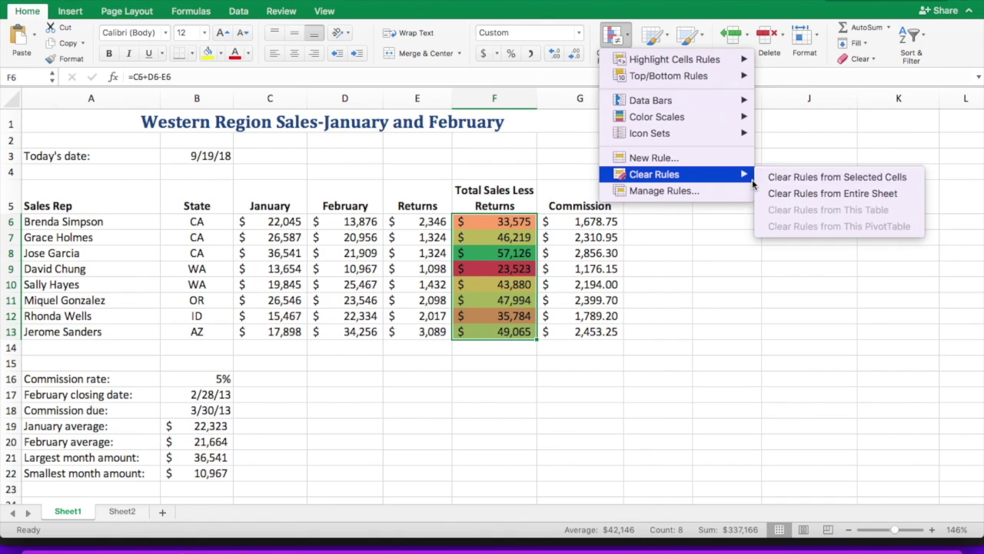
click(715, 194)
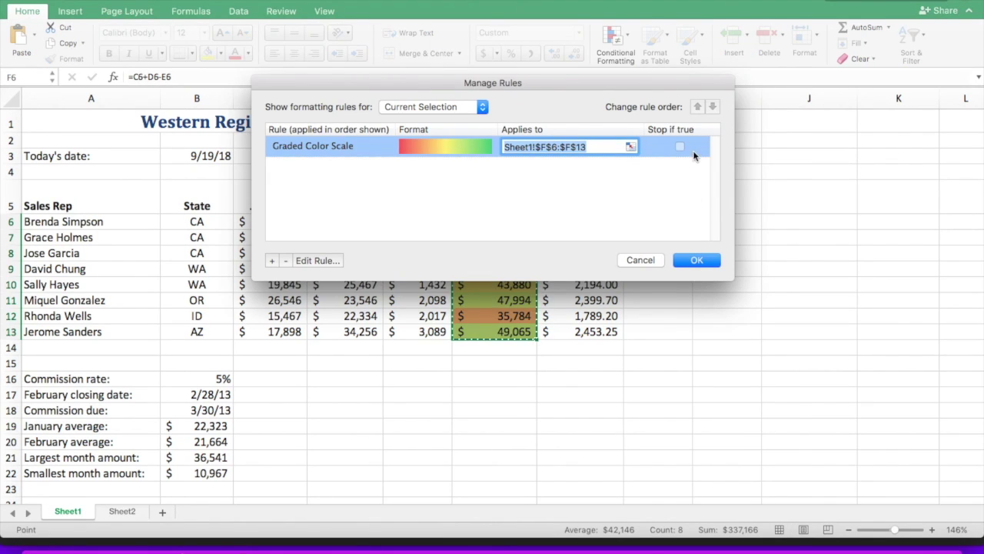
click(284, 261)
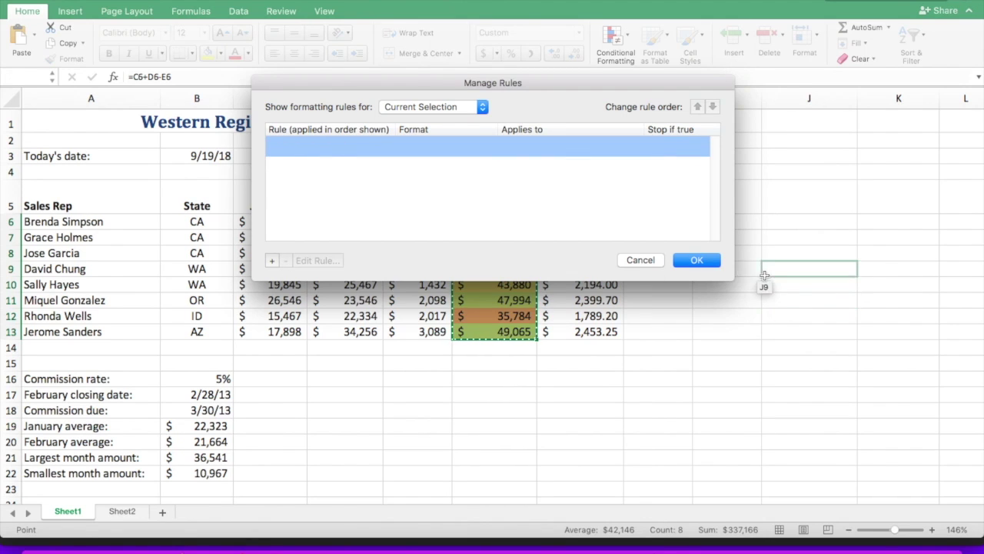
click(696, 259)
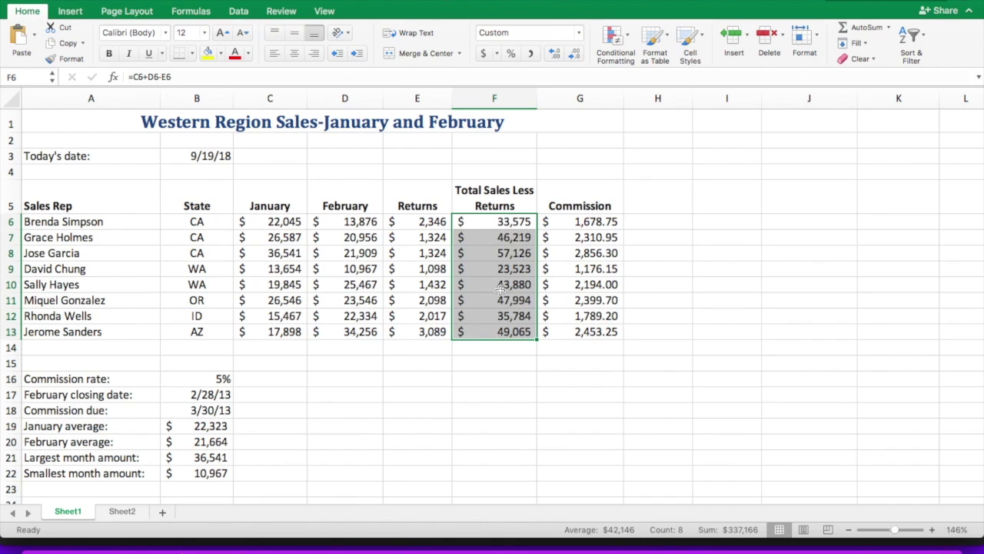
Apply green gradient-fill data bars to the Total Sales Less Returns values in F6:F13
click(629, 38)
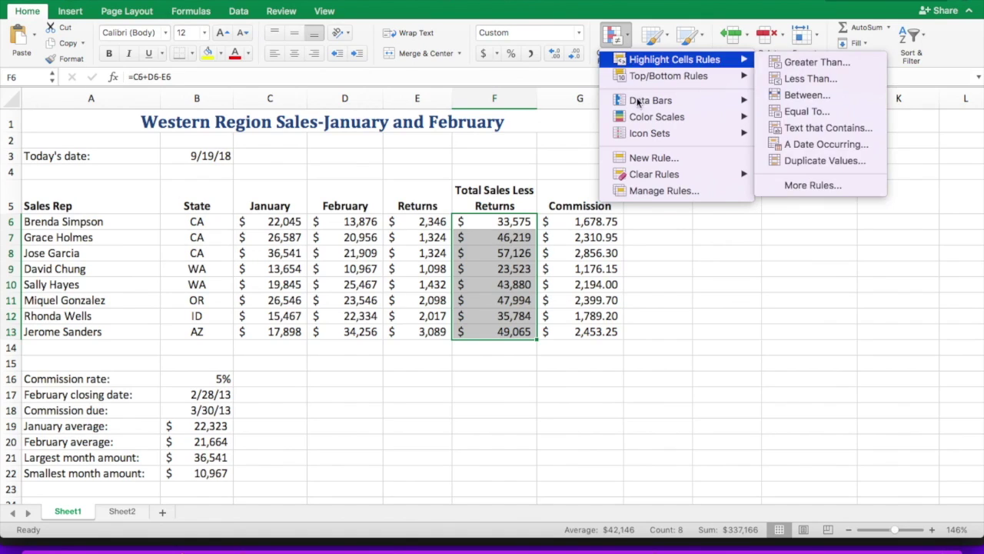
mouse_move(638, 103)
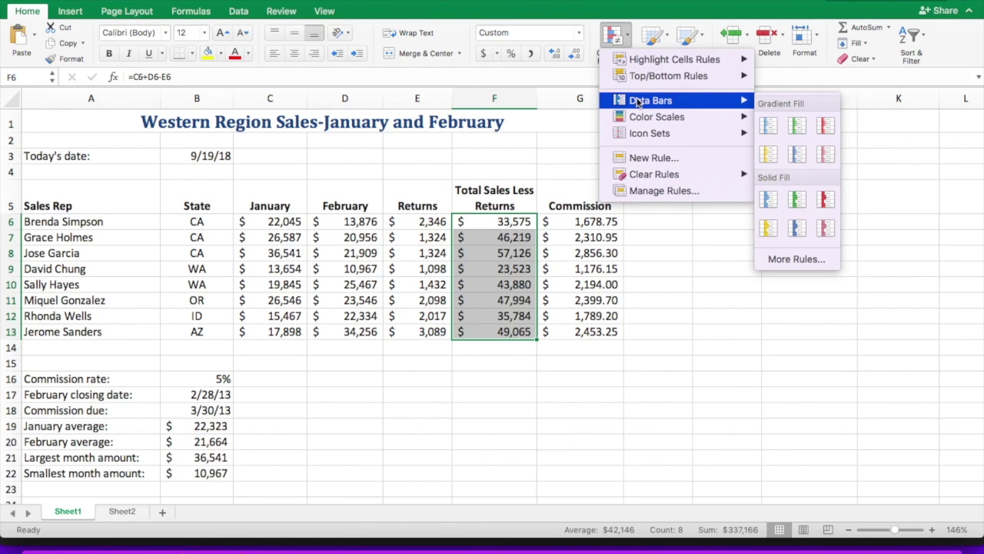
click(796, 128)
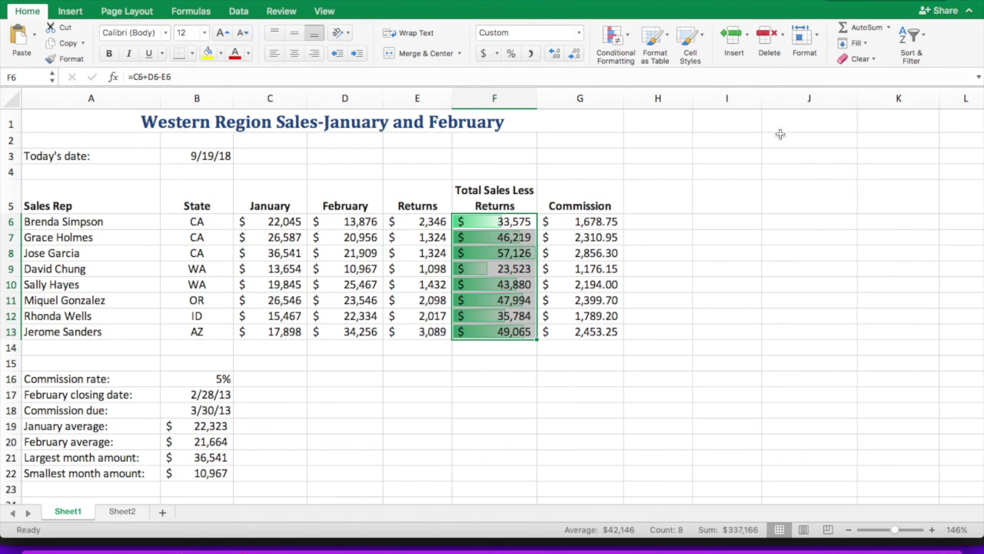
click(517, 368)
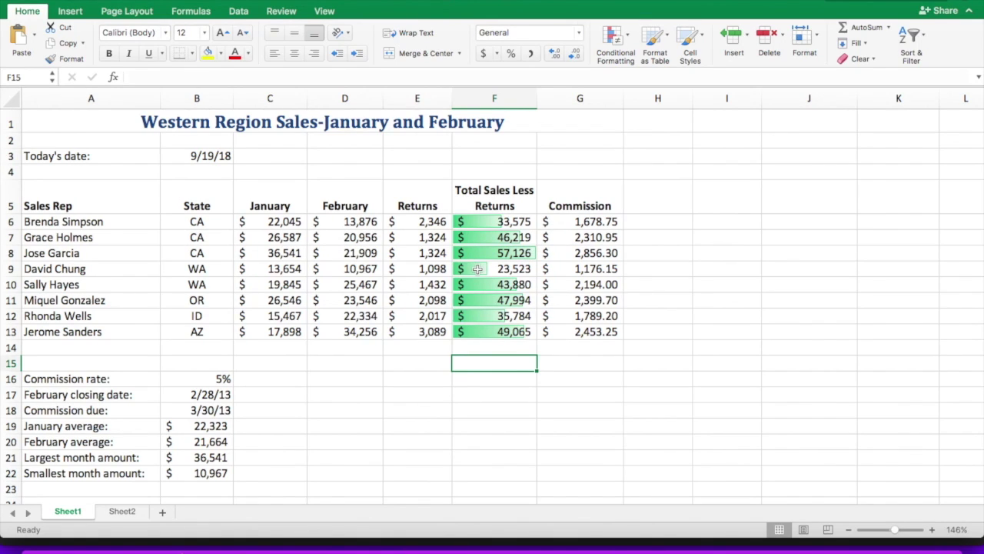
drag(484, 223, 485, 331)
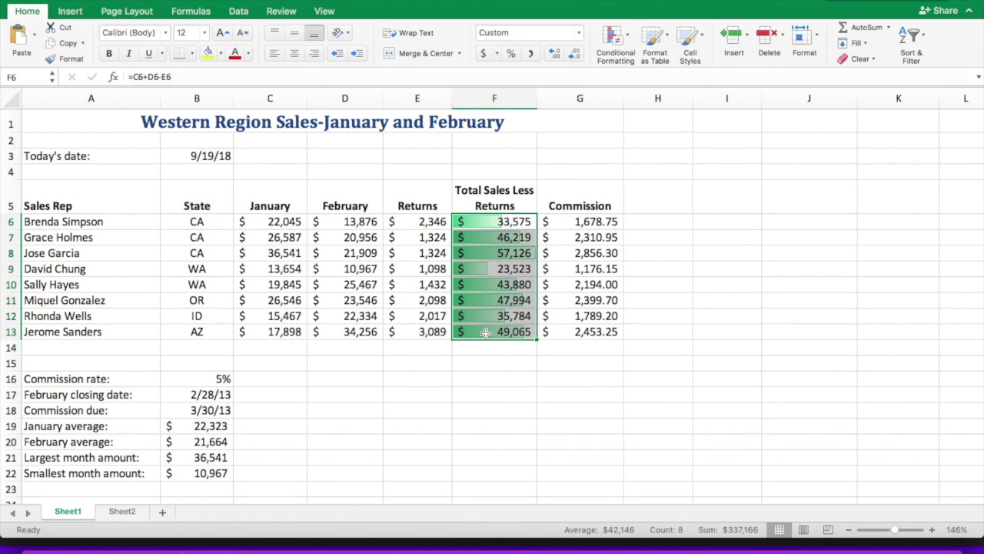
click(460, 421)
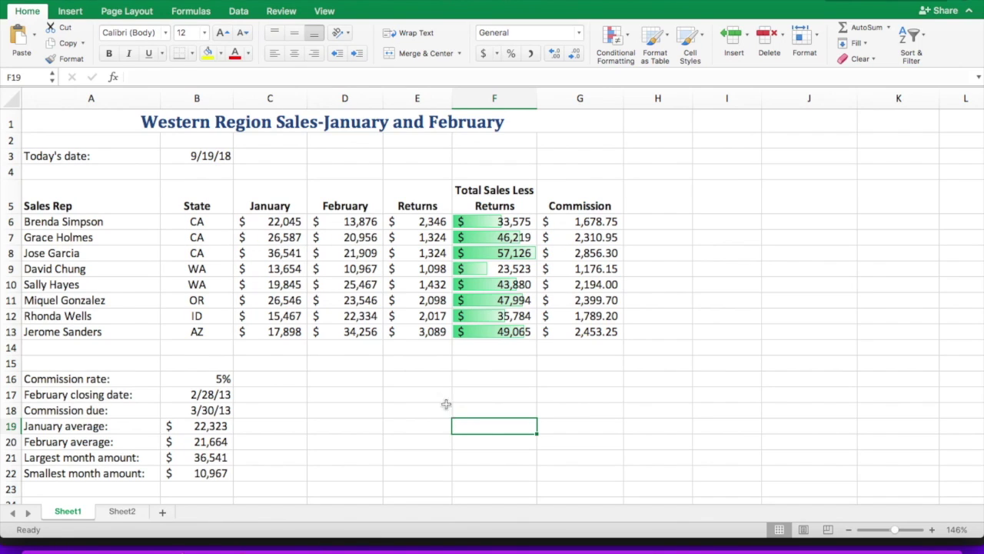
Set up a Less Than highlight rule for the January and February sales in C6:D13 with the value 15000
drag(274, 222, 337, 328)
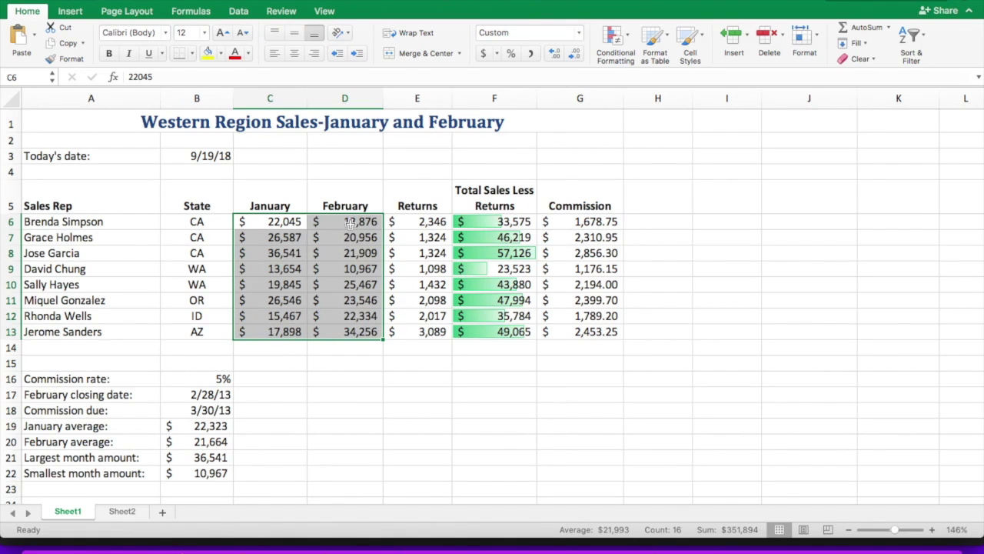
click(627, 42)
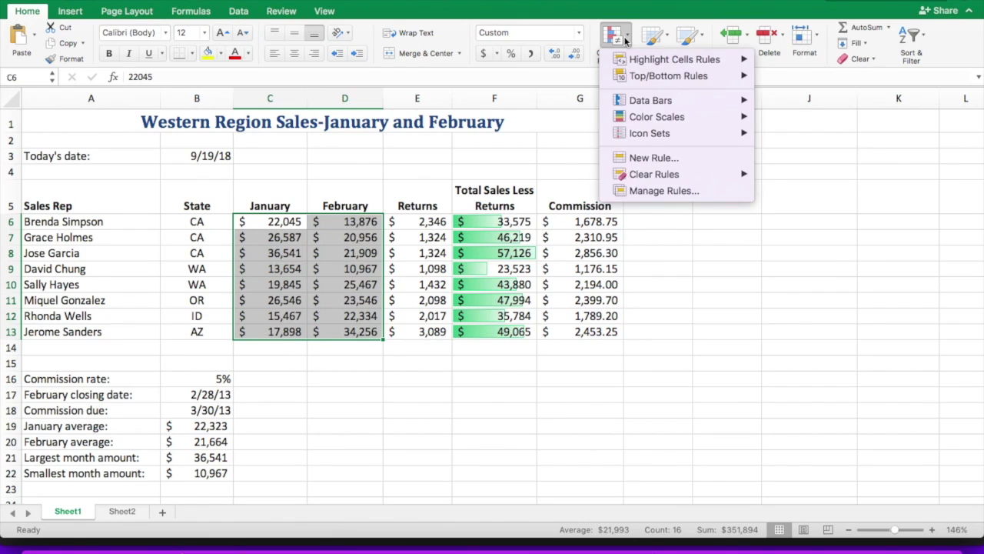
mouse_move(638, 63)
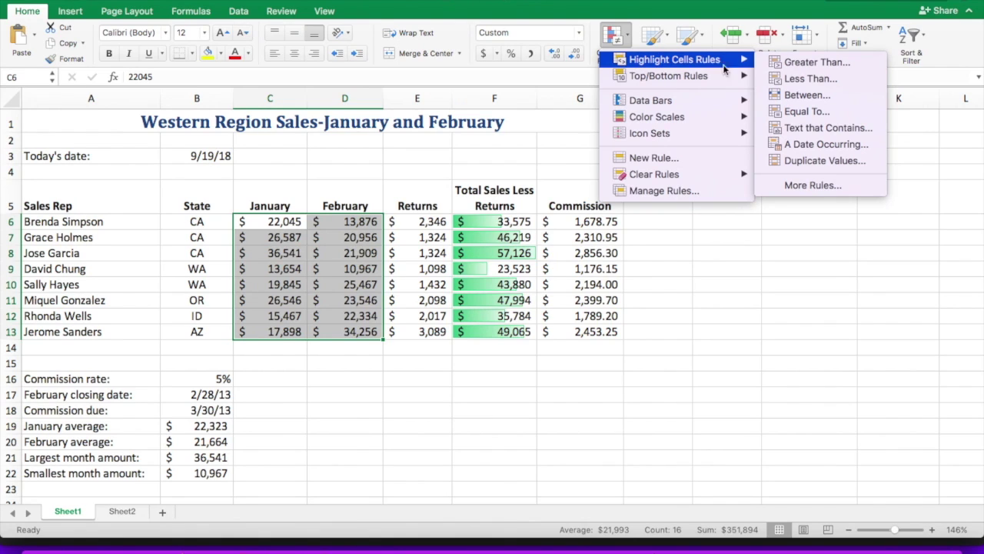
click(800, 80)
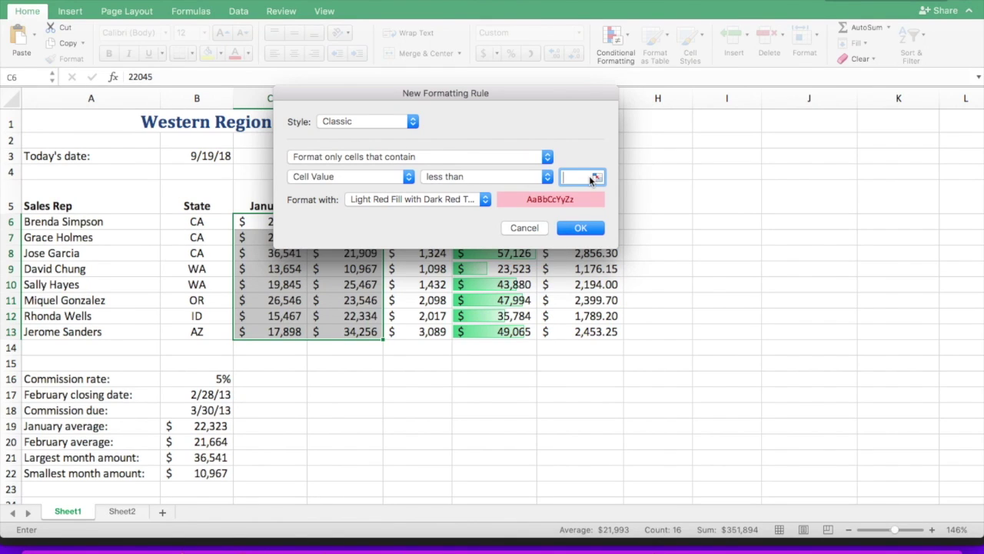
text(15000)
click(484, 200)
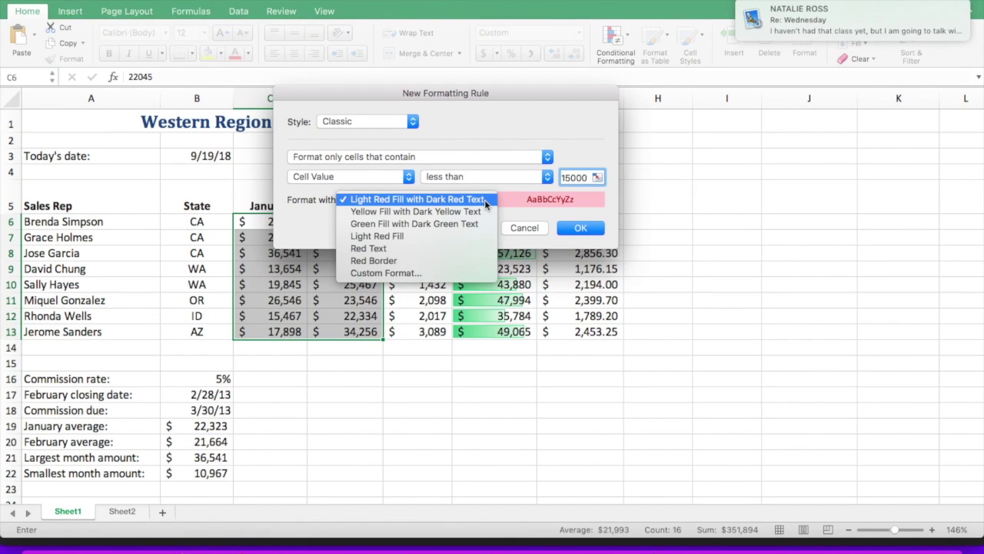
click(427, 271)
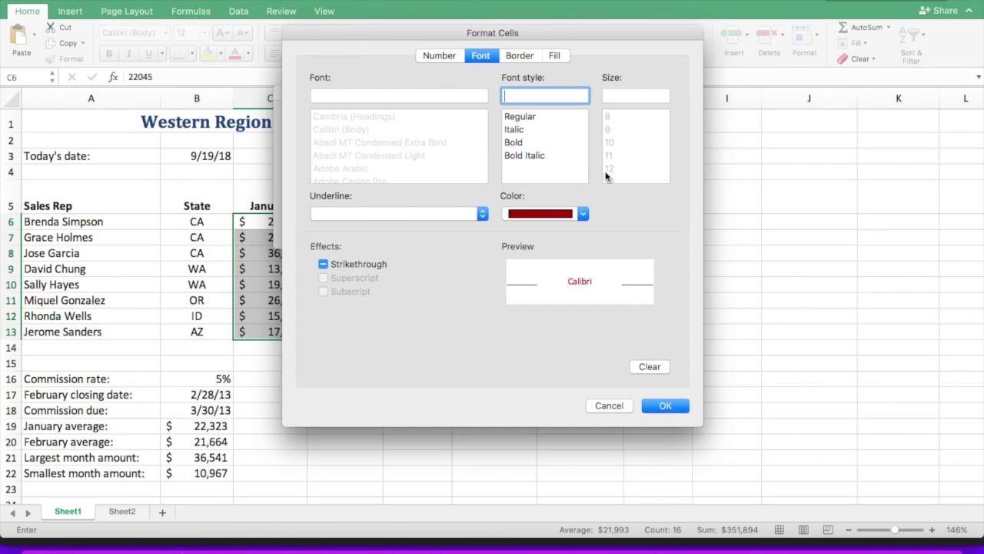
click(647, 367)
click(623, 401)
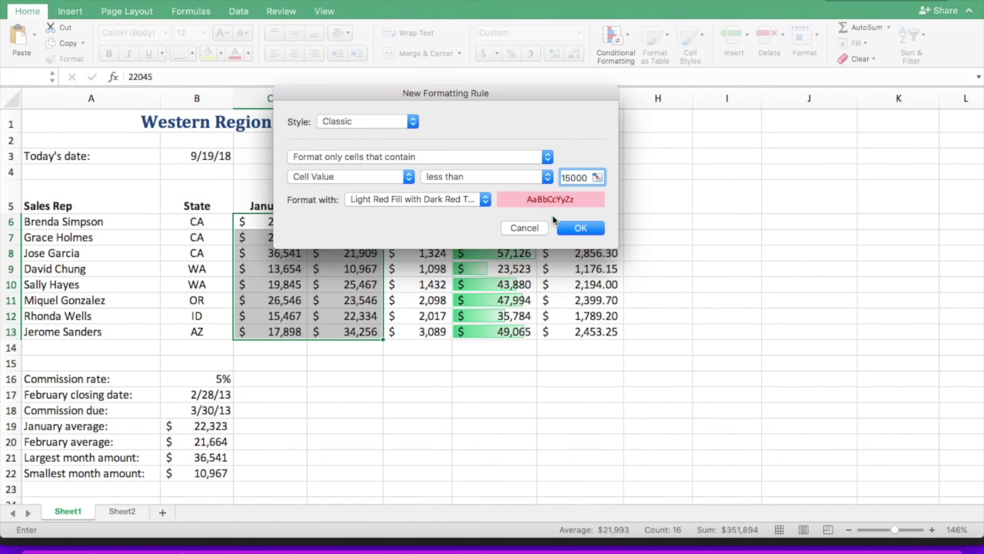
Apply the less-than rule to C6:D13 with Light Red Fill with Dark Red Text
click(581, 229)
click(417, 396)
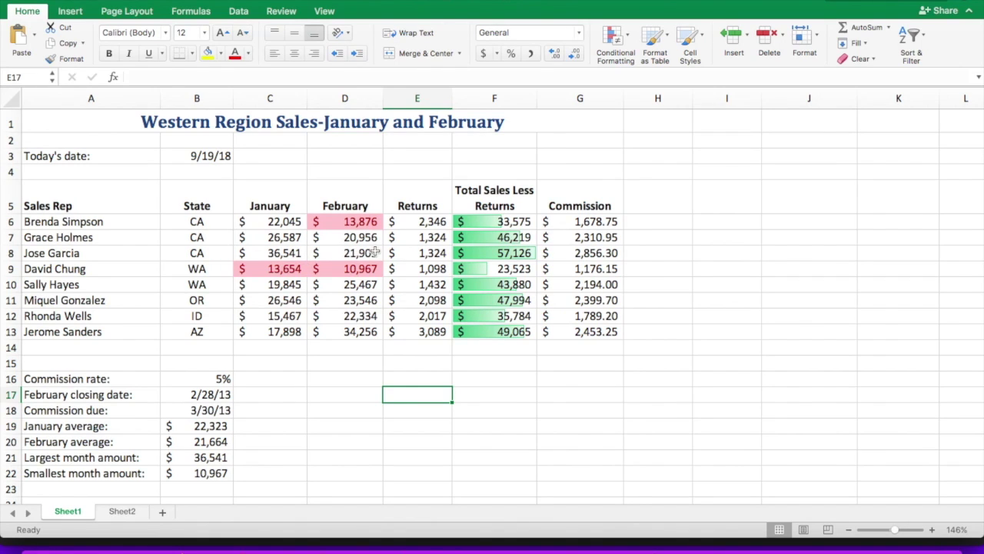
Change the February sales amount in cell D6 to 15876
click(352, 221)
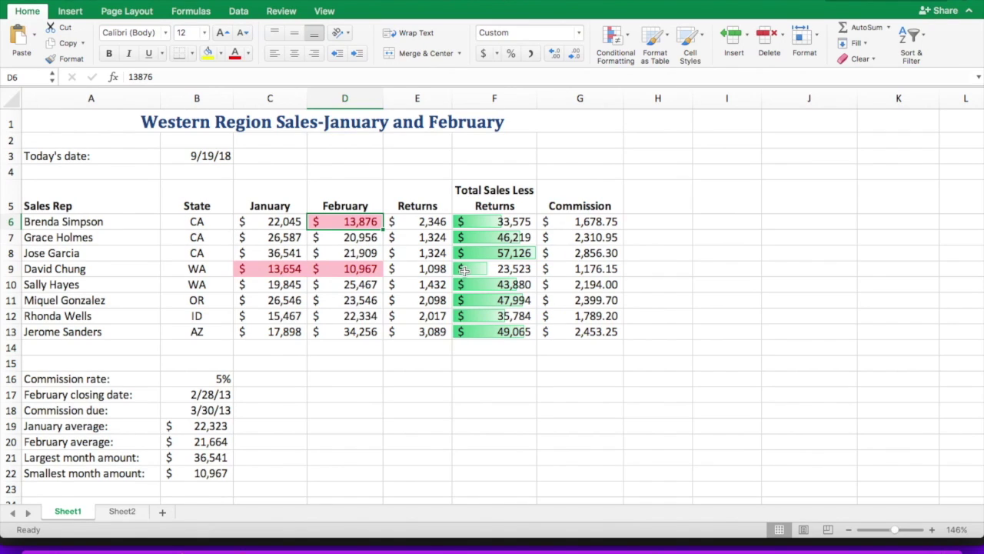
text(15987)
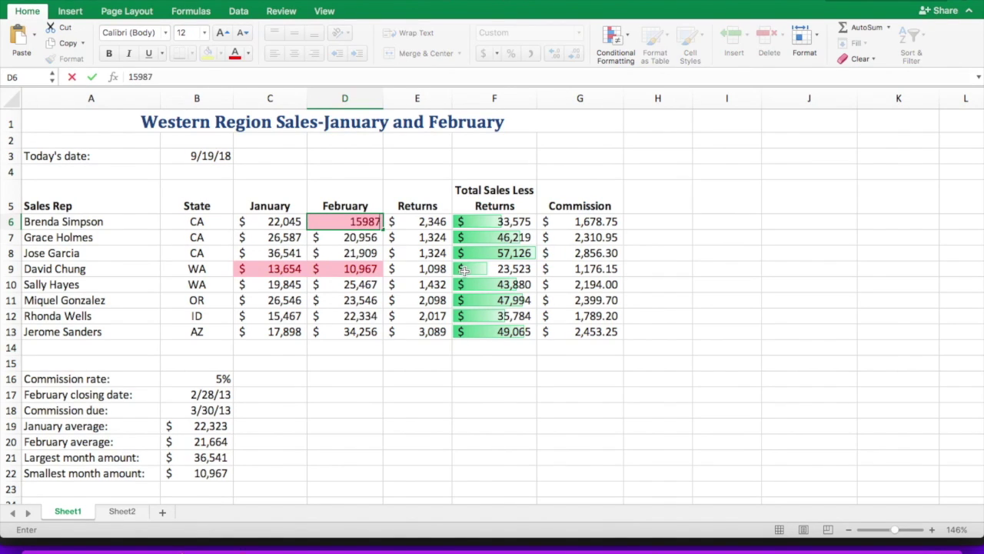
key(BackSpace)
key(BackSpace)
key(BackSpace)
text(876)
key(Return)
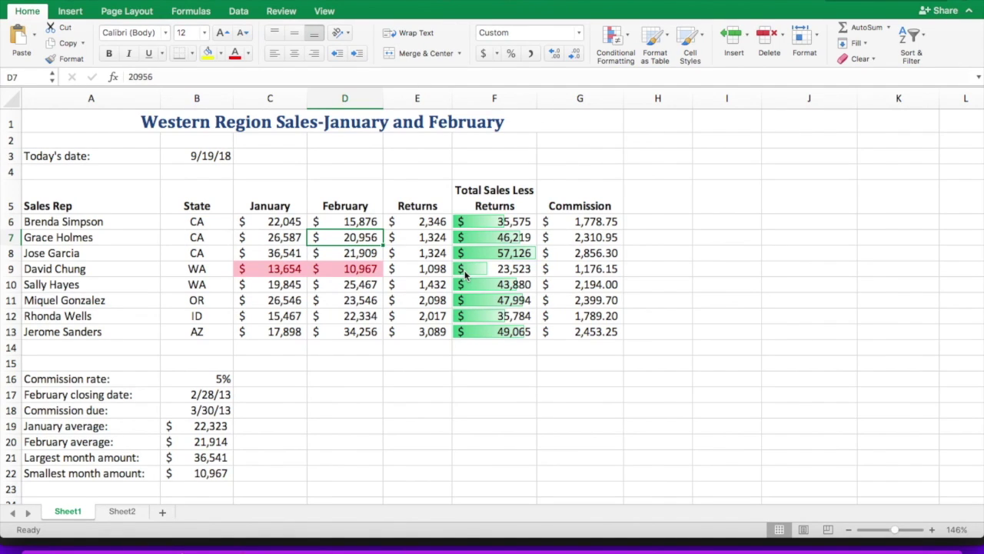
Undo the last change to the February sales amount in cell D6
click(116, 2)
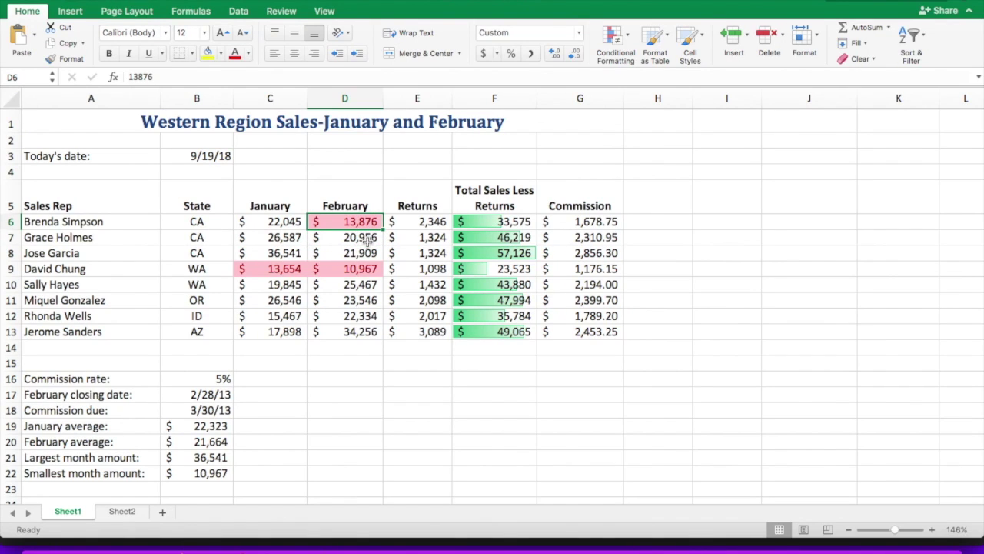
click(328, 242)
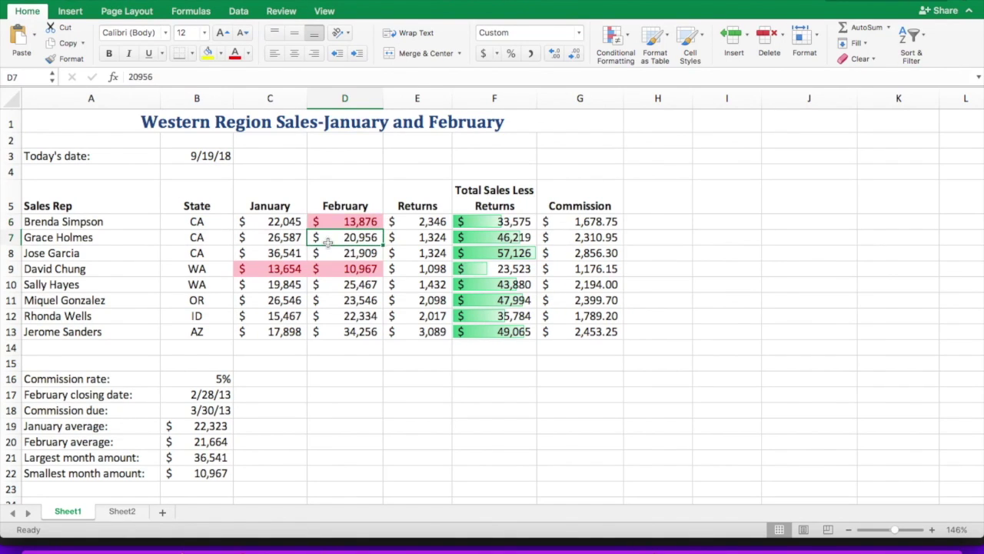